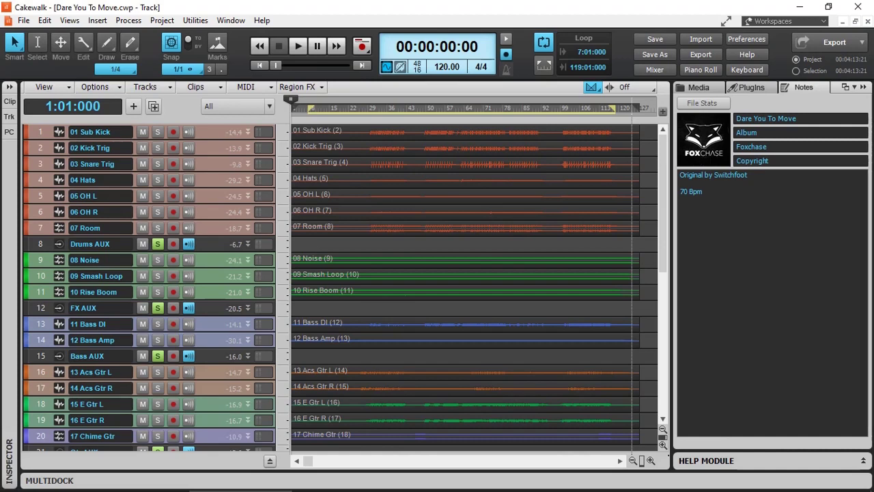
# Browse the session's WAV files in the Media tab, then collapse the MultiDock so the tracks fill the window.
pyautogui.click(702, 87)
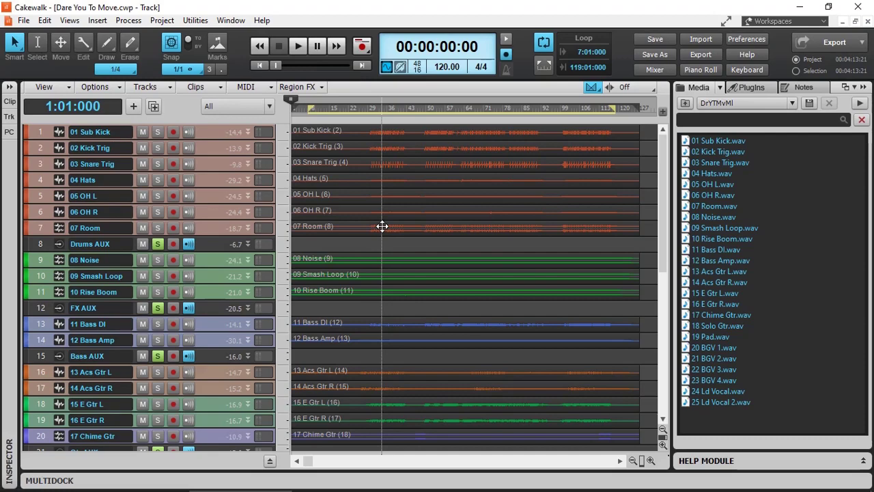
pyautogui.press('b')
pyautogui.moveTo(846, 251); pyautogui.dragTo(862, 224)
# Switch to the Console view with Alt+2 and scroll across all the channel strips.
pyautogui.hotkey('alt', '2')
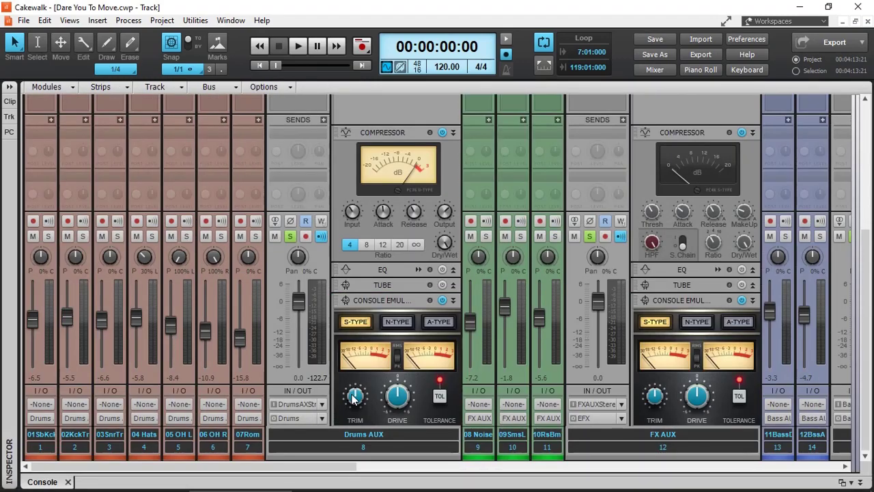
pyautogui.moveTo(200, 471); pyautogui.dragTo(683, 479)
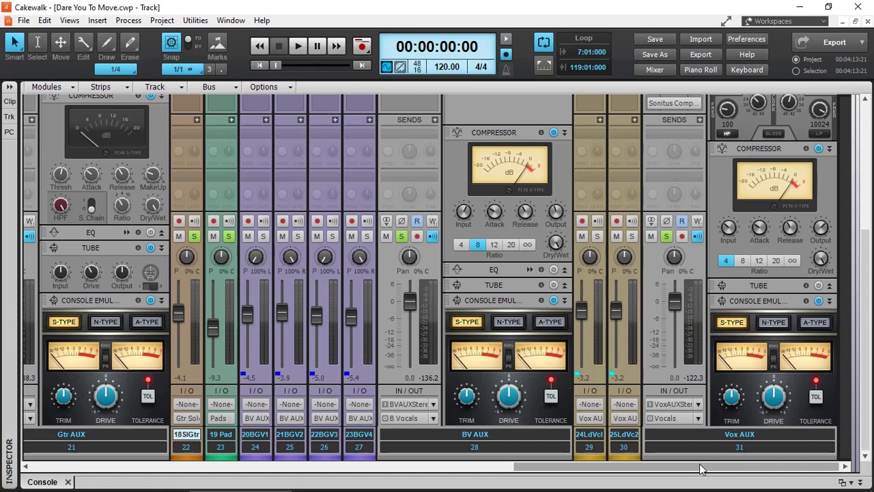
pyautogui.moveTo(701, 469); pyautogui.dragTo(151, 472)
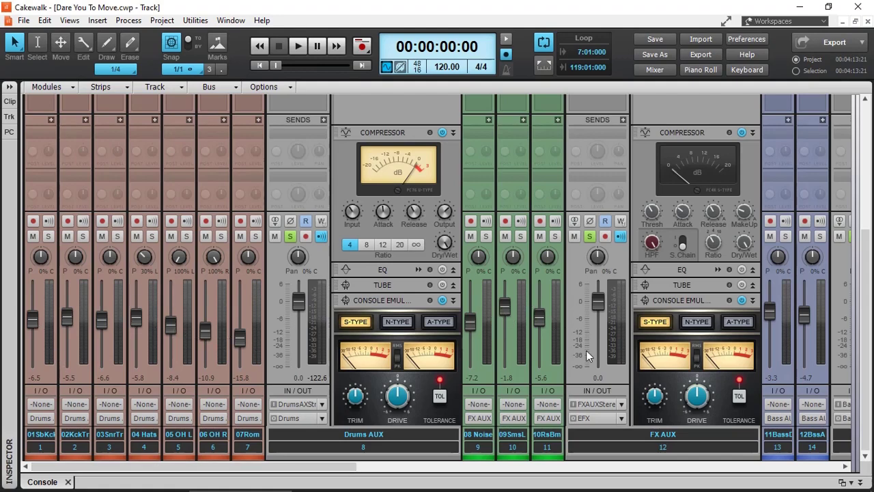
pyautogui.moveTo(315, 471); pyautogui.dragTo(238, 471)
pyautogui.moveTo(867, 372); pyautogui.dragTo(866, 278)
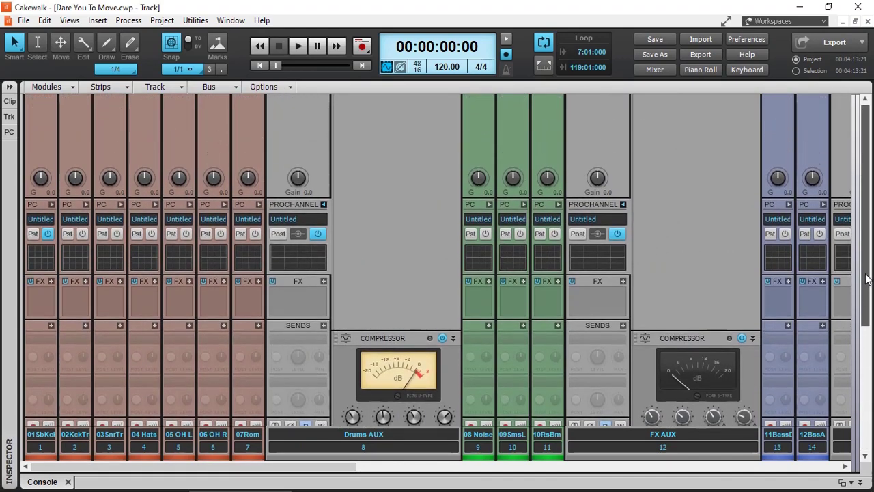
pyautogui.moveTo(866, 279); pyautogui.dragTo(871, 456)
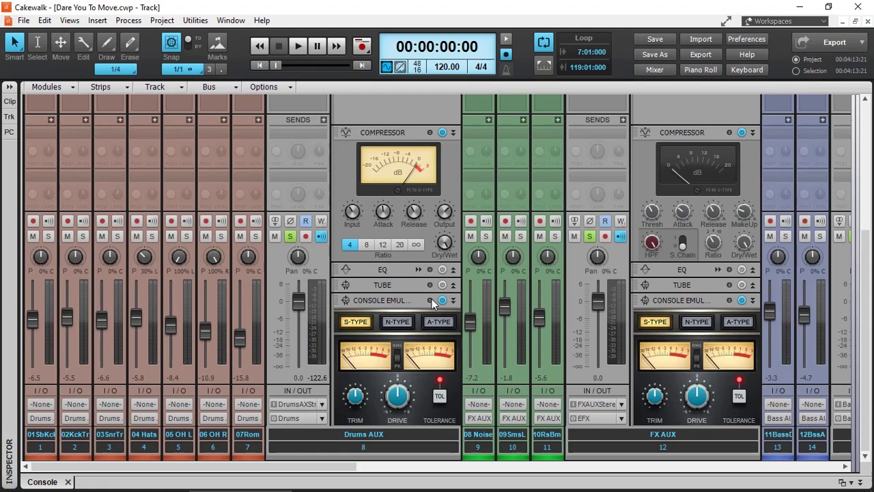
pyautogui.moveTo(866, 280)
pyautogui.mouseDown()
pyautogui.moveTo(867, 194)
pyautogui.moveTo(870, 280)
pyautogui.mouseUp()
pyautogui.moveTo(343, 466)
pyautogui.mouseDown()
pyautogui.moveTo(531, 485)
pyautogui.moveTo(777, 487)
pyautogui.moveTo(444, 466)
pyautogui.moveTo(328, 471)
pyautogui.mouseUp()
pyautogui.hscroll(2, 378, 434)
pyautogui.hscroll(2, 412, 470)
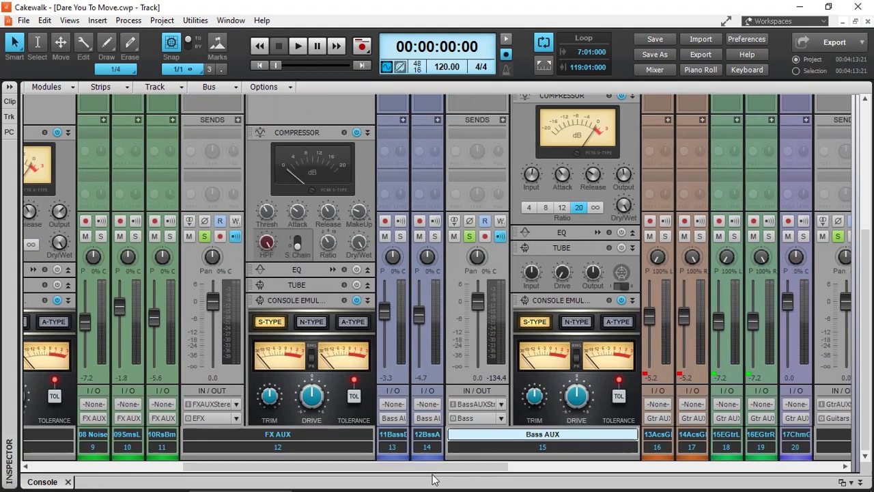
pyautogui.moveTo(435, 467); pyautogui.dragTo(576, 474)
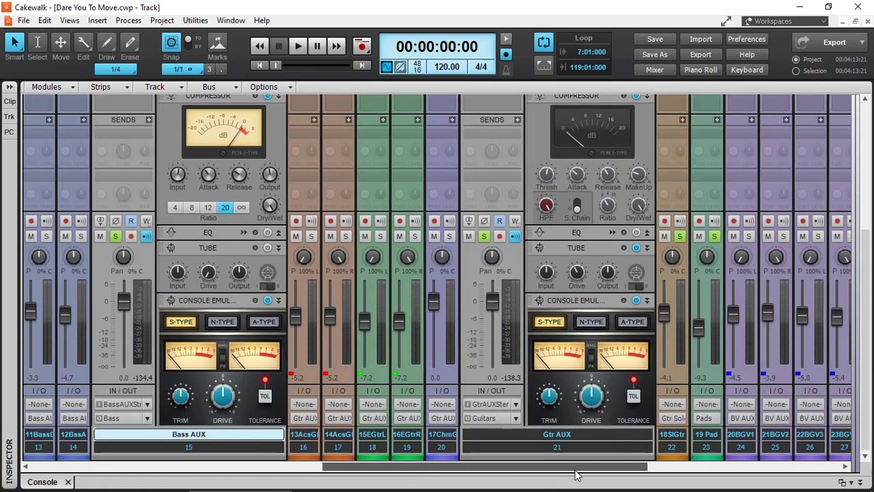
pyautogui.click(562, 435)
pyautogui.moveTo(493, 470); pyautogui.dragTo(656, 474)
pyautogui.click(566, 436)
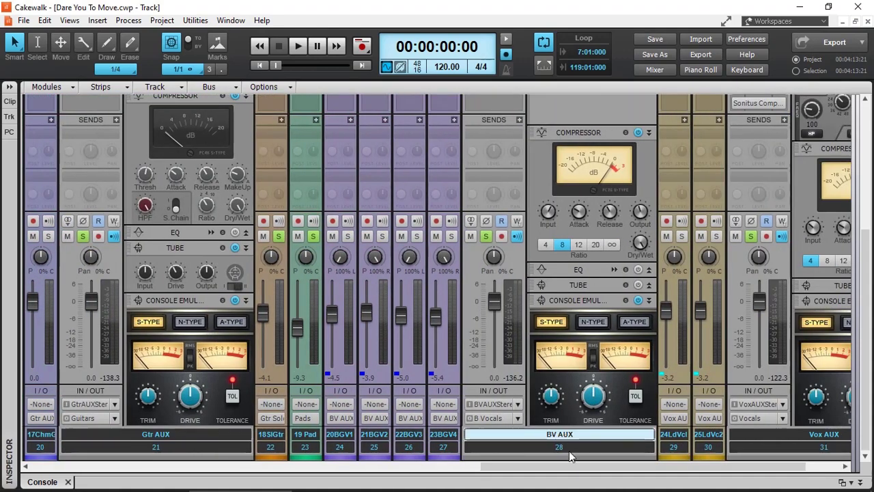
pyautogui.moveTo(569, 469); pyautogui.dragTo(386, 474)
pyautogui.click(709, 437)
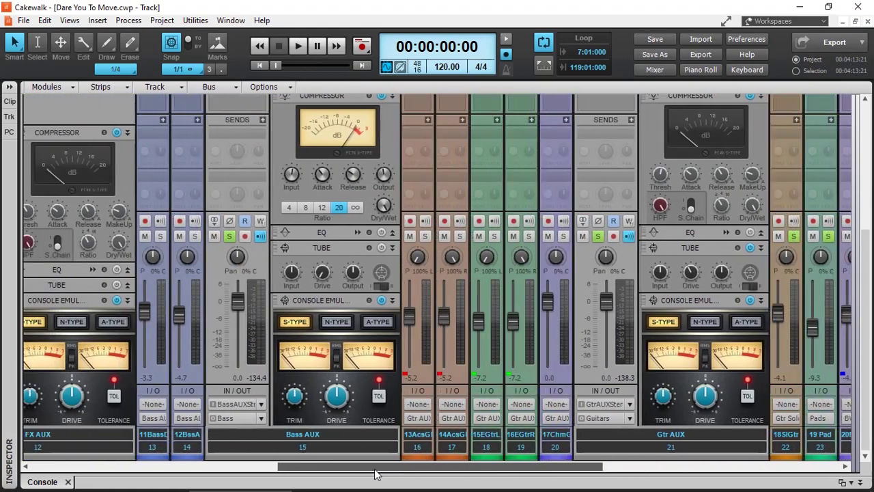
pyautogui.moveTo(373, 470); pyautogui.dragTo(227, 470)
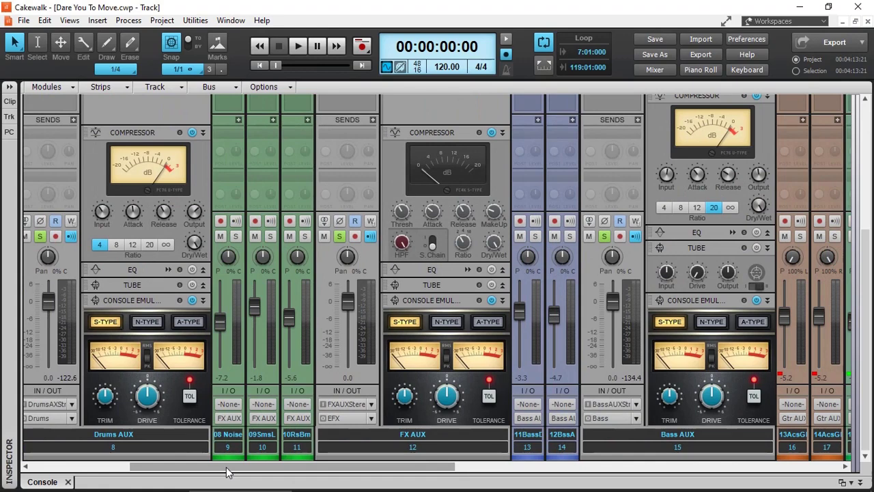
pyautogui.moveTo(227, 472); pyautogui.dragTo(121, 471)
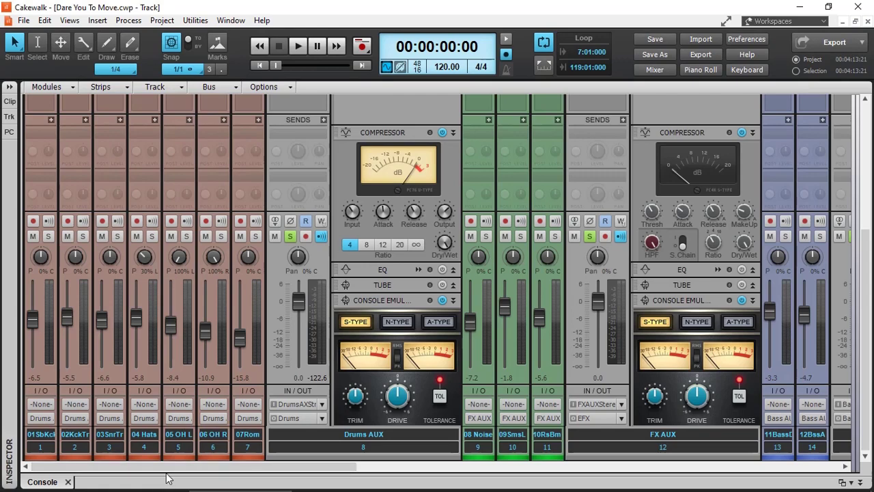
# Scroll the console right to the Vox AUX strip (31) and its two Sonitus Comp effects.
pyautogui.moveTo(167, 476); pyautogui.dragTo(368, 478)
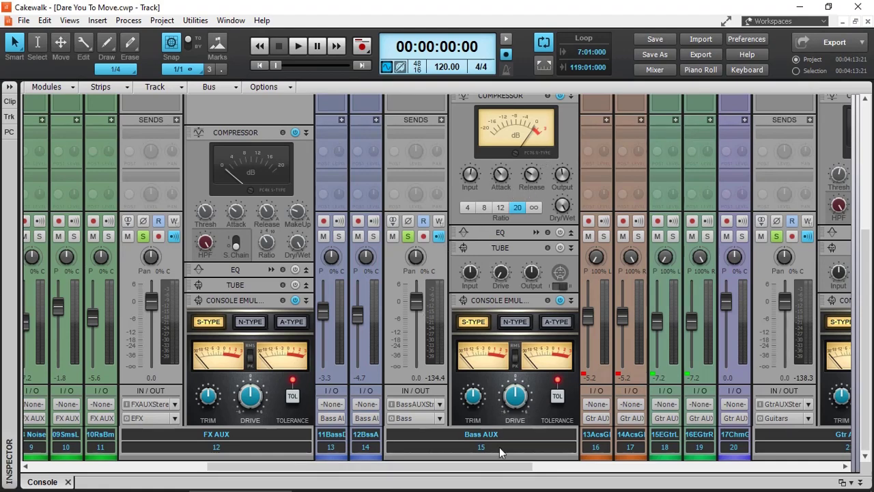
pyautogui.moveTo(500, 469); pyautogui.dragTo(635, 470)
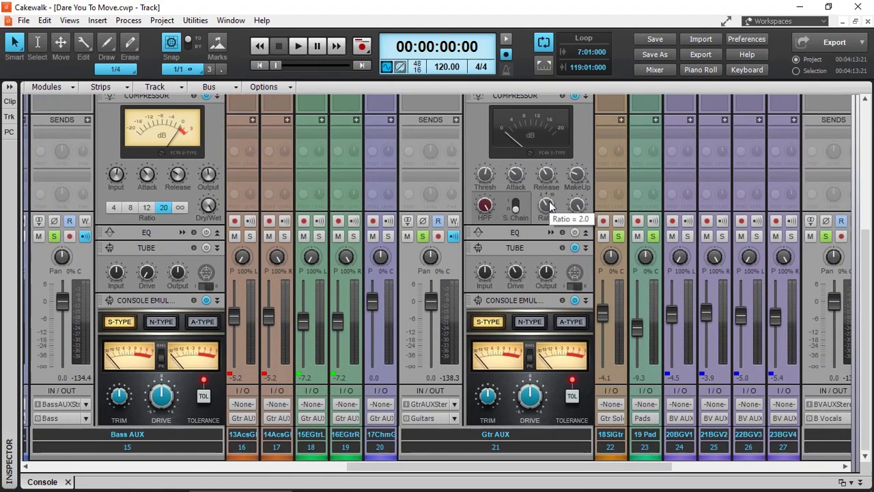
pyautogui.hscroll(5, 542, 469)
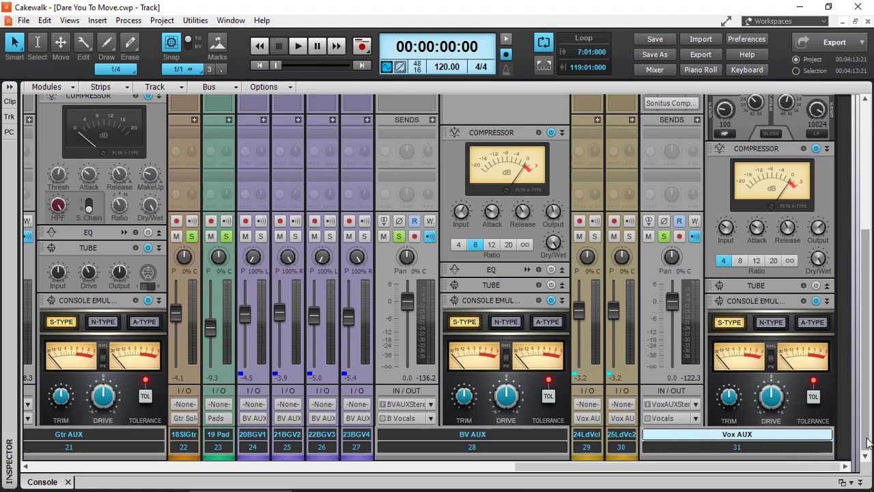
pyautogui.moveTo(869, 437); pyautogui.dragTo(860, 388)
pyautogui.scroll(-3, 860, 387)
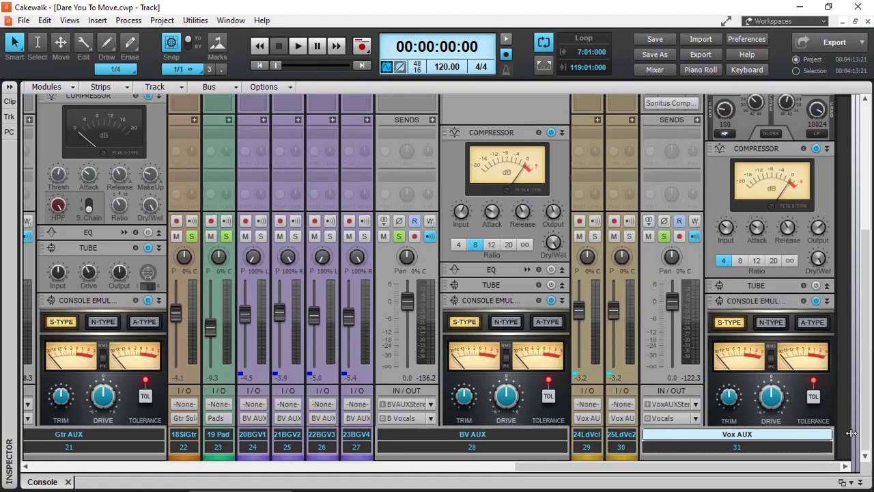
# Drag the bus pane open and select the Master, Drums and EFX buses.
pyautogui.moveTo(855, 418); pyautogui.dragTo(373, 413)
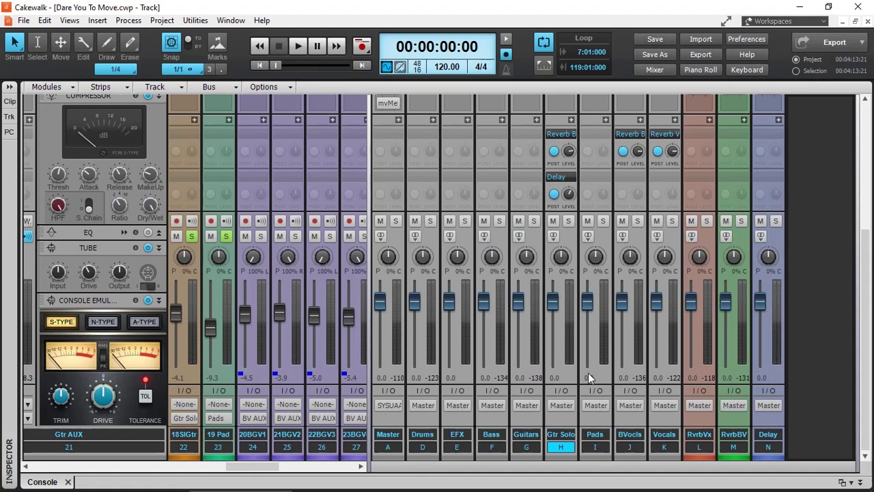
pyautogui.moveTo(254, 466); pyautogui.dragTo(356, 479)
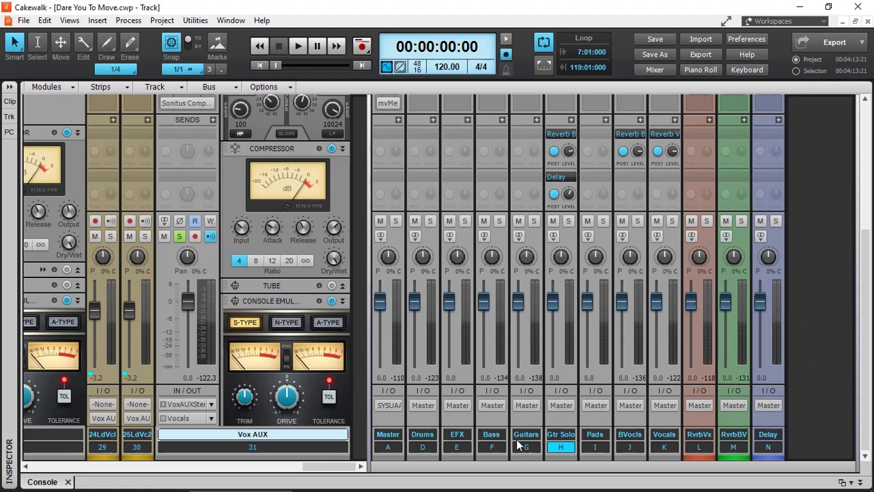
pyautogui.click(422, 437)
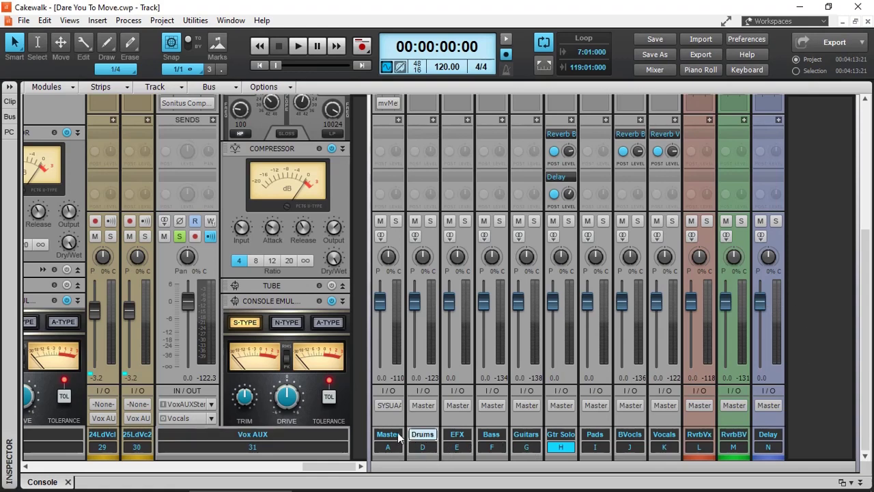
pyautogui.click(393, 435)
pyautogui.click(423, 437)
pyautogui.click(457, 437)
# Select the Bass, Guitars, Gtr Solo, Pads, BVocls, Vocals and RvrbVx buses in turn.
pyautogui.click(492, 438)
pyautogui.click(527, 438)
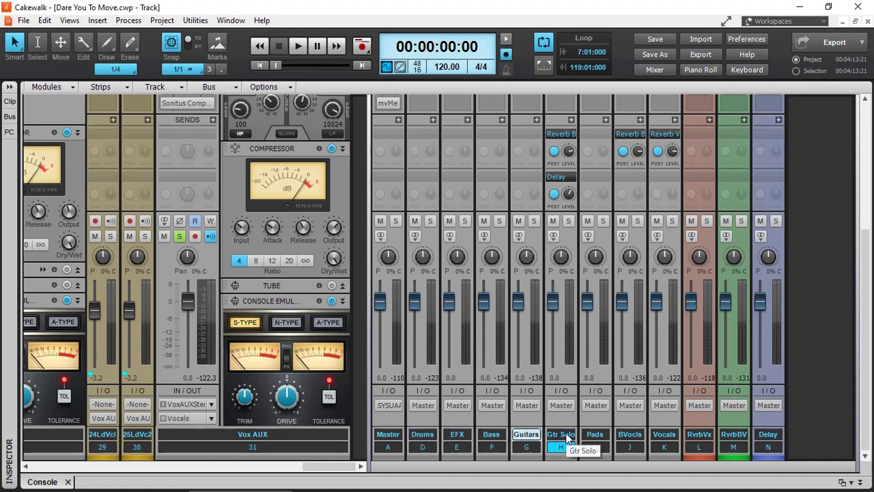
pyautogui.click(562, 437)
pyautogui.click(596, 437)
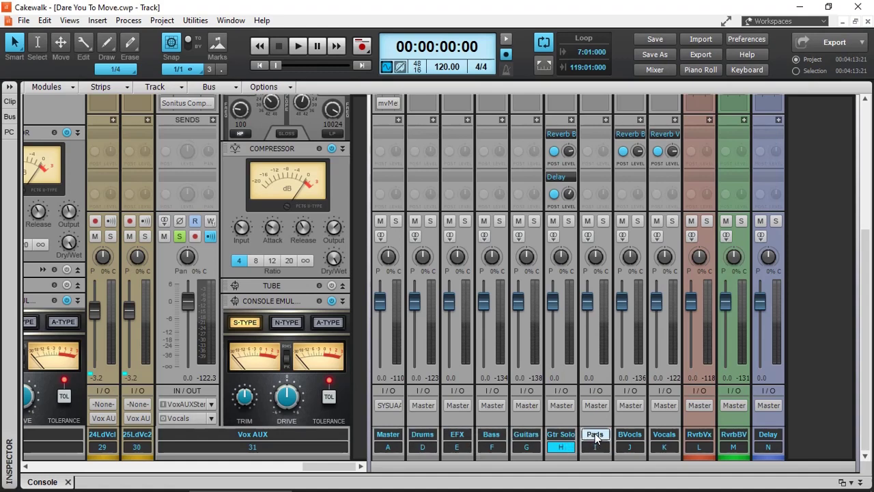
pyautogui.click(629, 437)
pyautogui.click(662, 437)
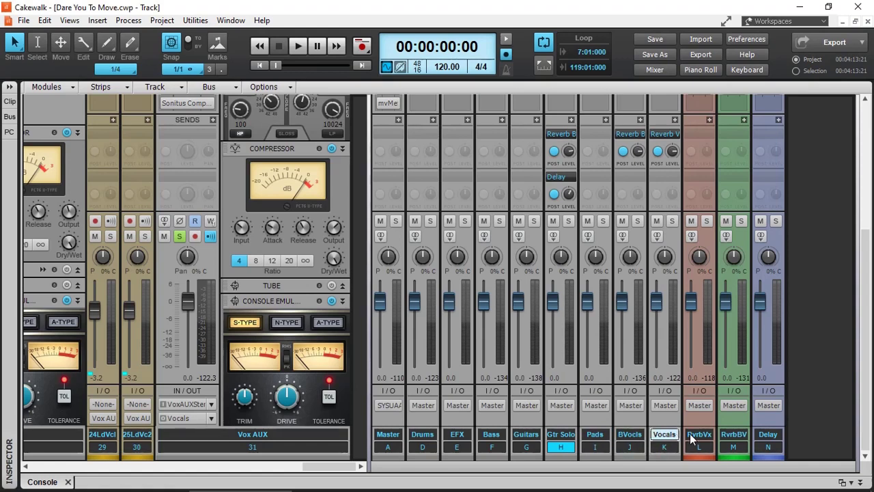
pyautogui.click(699, 436)
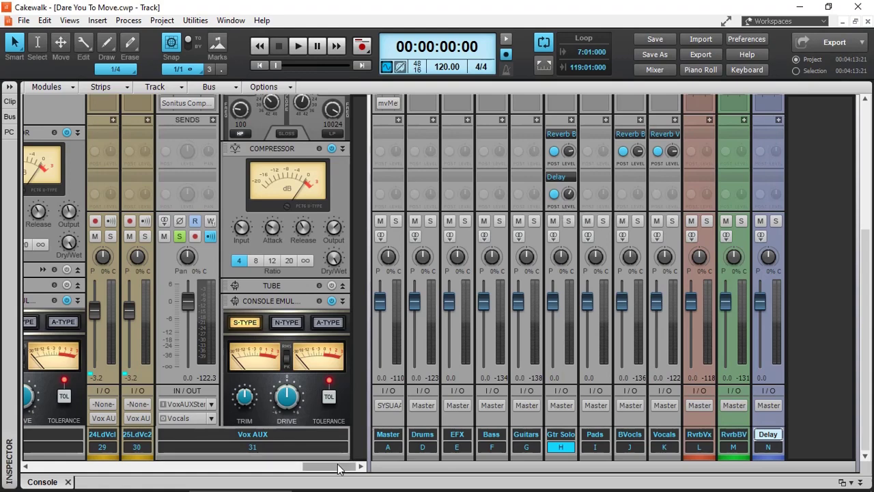
# Scroll the console left and back to review the Drums AUX, FX AUX and Gtr AUX strips.
pyautogui.moveTo(347, 467); pyautogui.dragTo(106, 484)
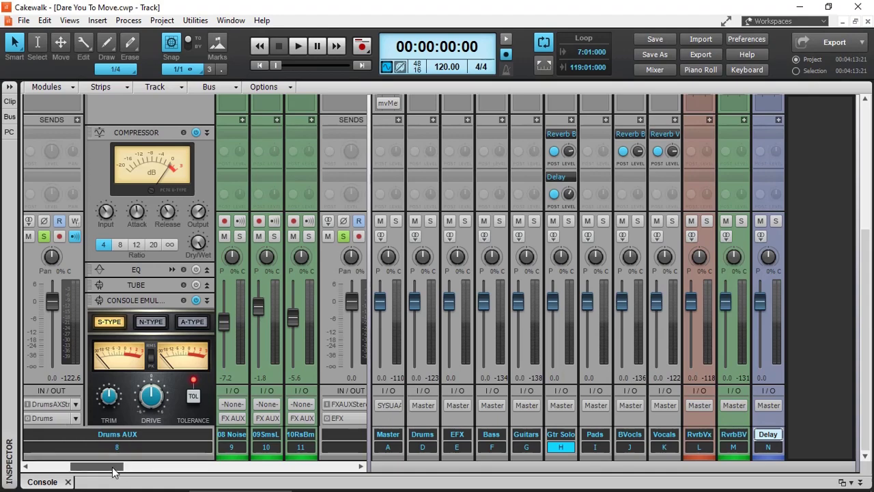
pyautogui.moveTo(113, 469); pyautogui.dragTo(68, 471)
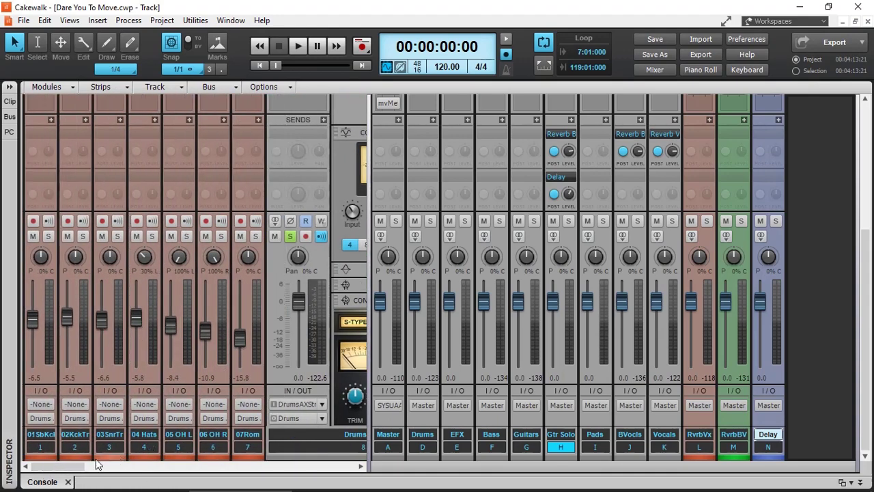
pyautogui.moveTo(65, 469); pyautogui.dragTo(226, 468)
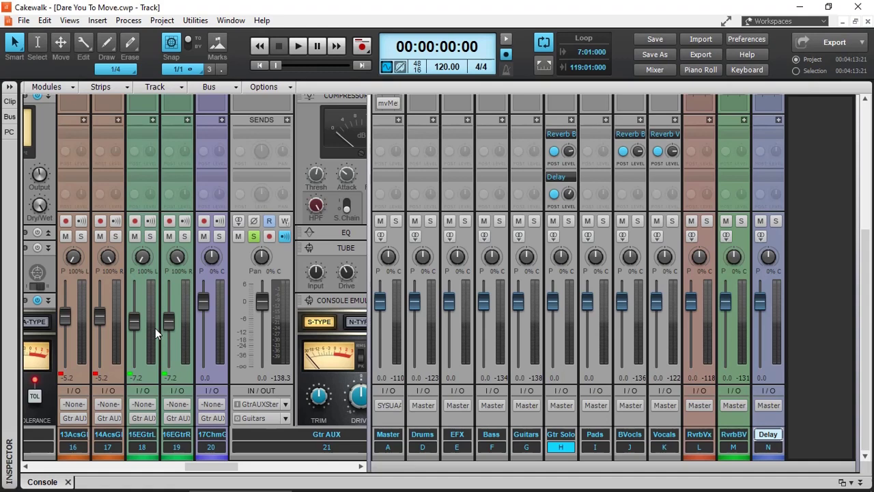
pyautogui.moveTo(264, 306)
pyautogui.moveTo(117, 331)
# Widen the track-strip section, scroll the console fully left, and start playback from the beginning.
pyautogui.moveTo(367, 354); pyautogui.dragTo(430, 369)
pyautogui.moveTo(280, 466); pyautogui.dragTo(96, 470)
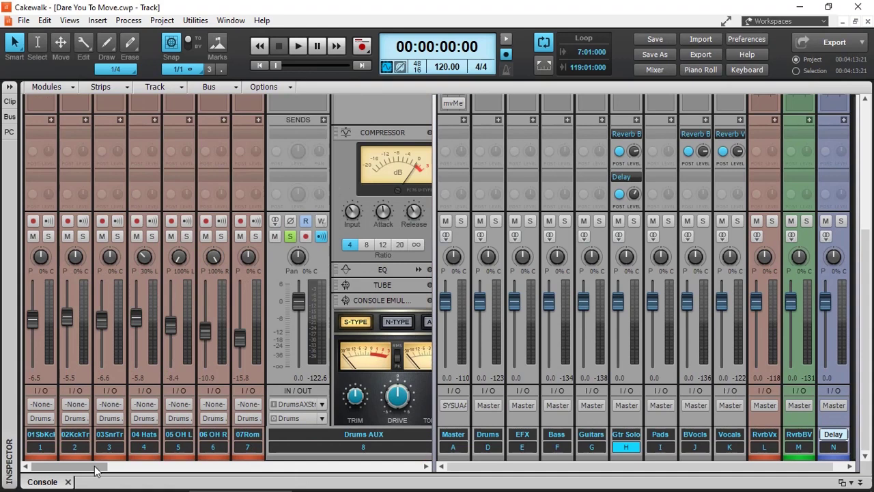
pyautogui.press('space')
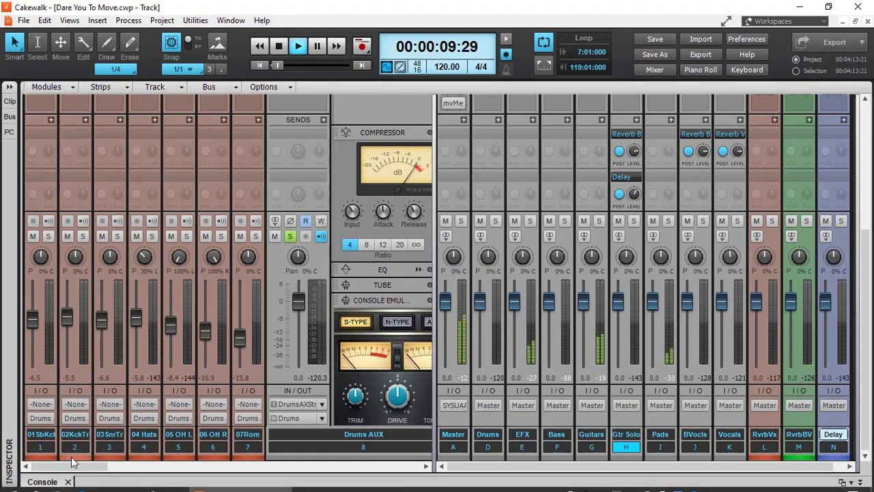
# During playback, scroll the console right until the BV AUX and Vox AUX strips show.
pyautogui.moveTo(82, 468); pyautogui.dragTo(288, 480)
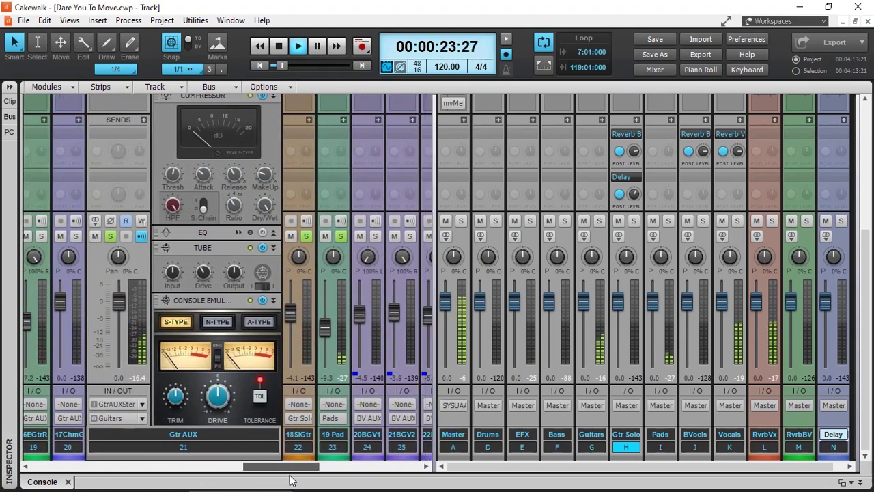
pyautogui.moveTo(290, 480); pyautogui.dragTo(394, 485)
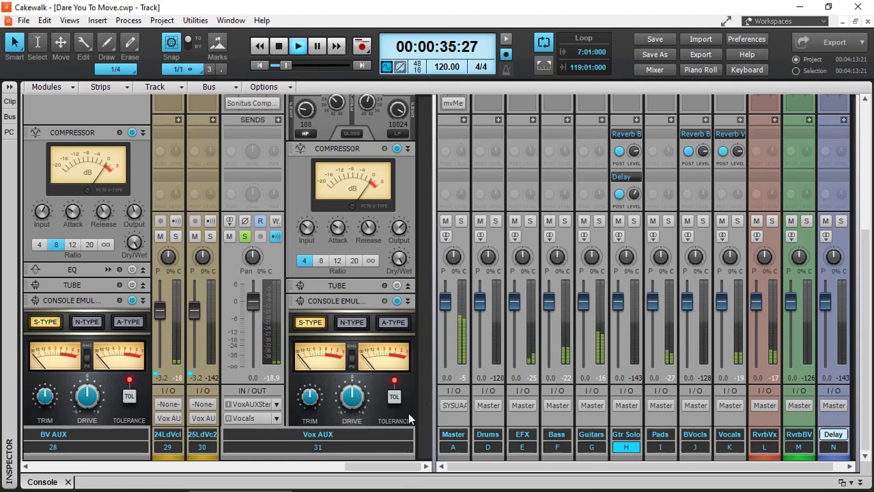
pyautogui.moveTo(356, 469); pyautogui.dragTo(352, 470)
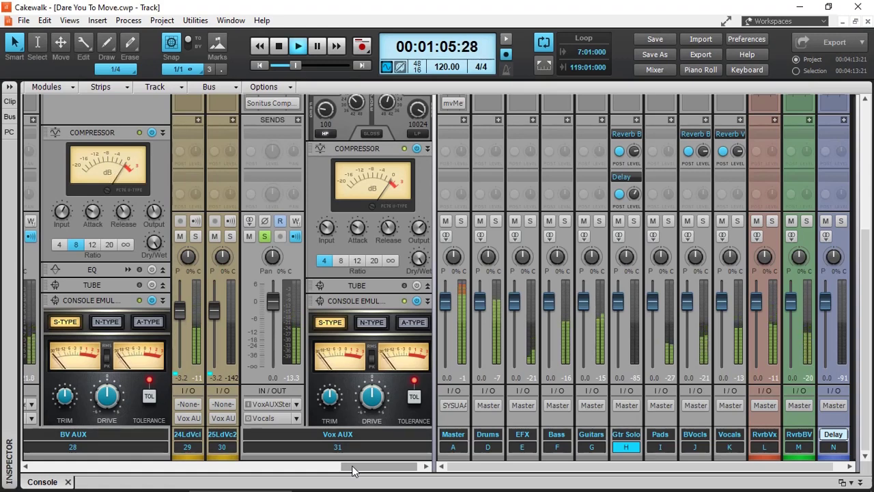
# Open the Master bus's mvMeter2 peak meter, then stop playback and return to 00:00:00:00.
pyautogui.click(458, 103)
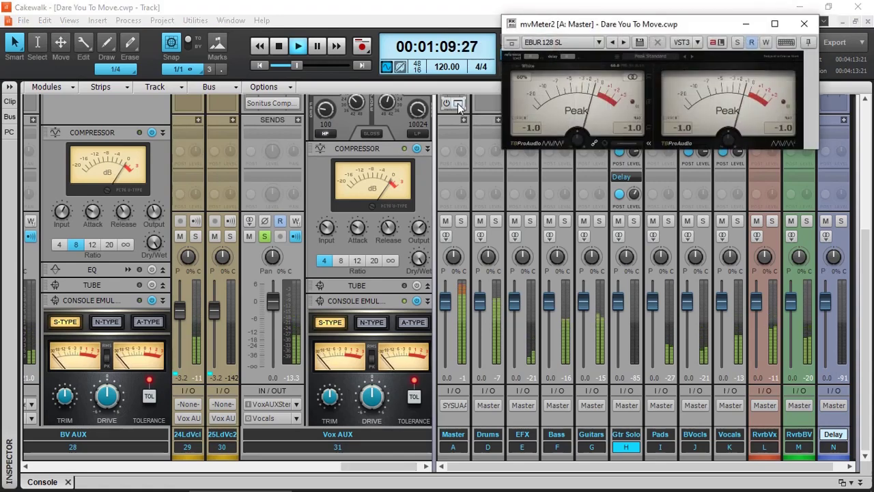
pyautogui.moveTo(510, 304)
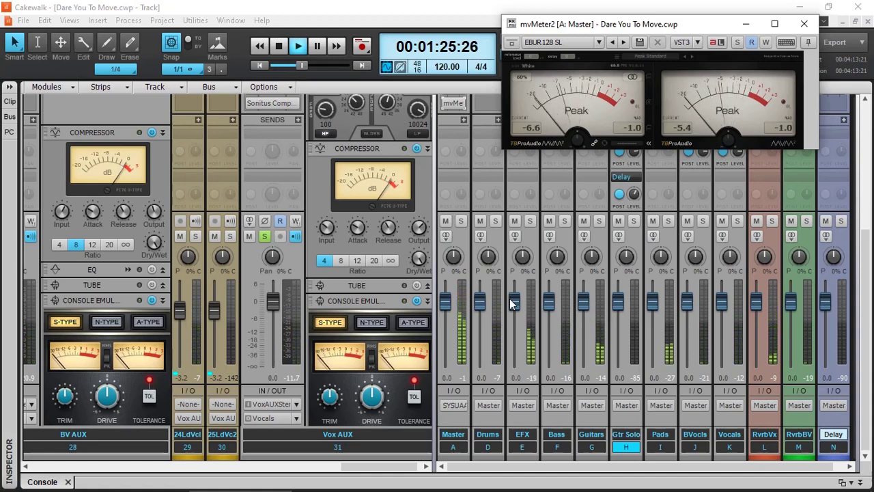
pyautogui.press('space')
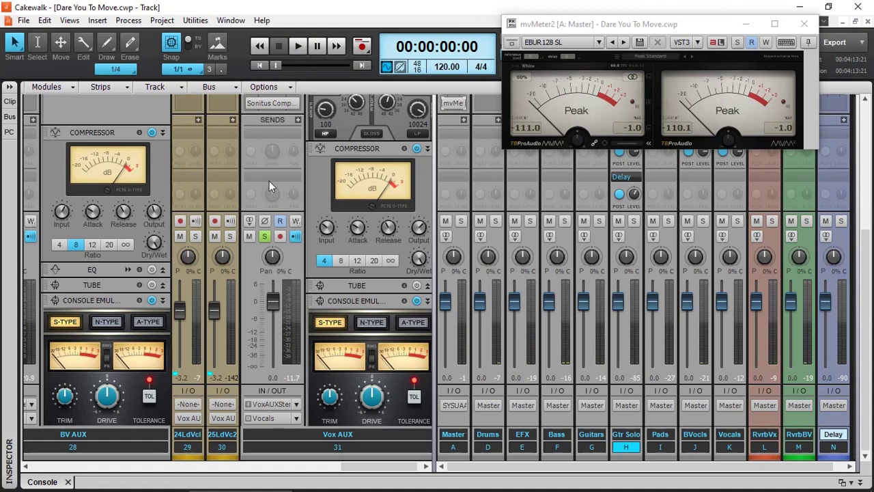
# Scroll the console strips up to expose the FX bins above the ProChannel modules.
pyautogui.scroll(1, 269, 181)
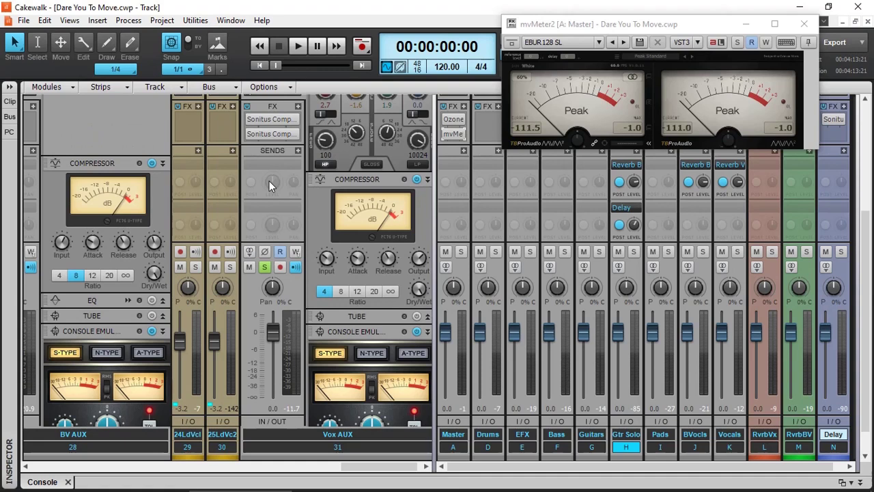
pyautogui.scroll(1, 269, 181)
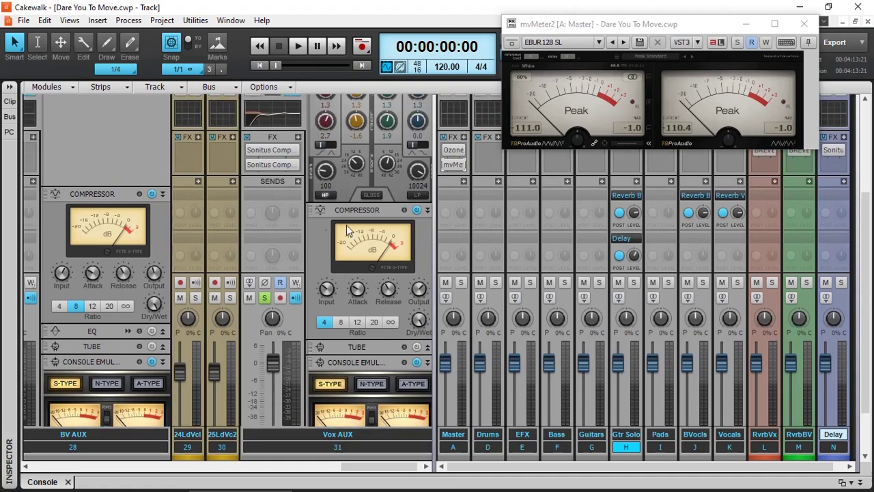
pyautogui.scroll(1, 380, 207)
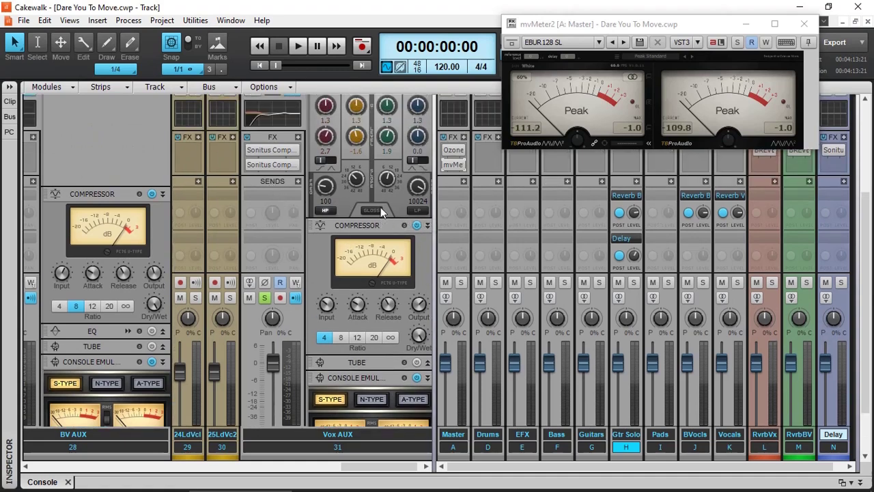
# Open the first Vox AUX Sonitus Compressor, move its window aside, then switch to Track view.
pyautogui.doubleClick(272, 151)
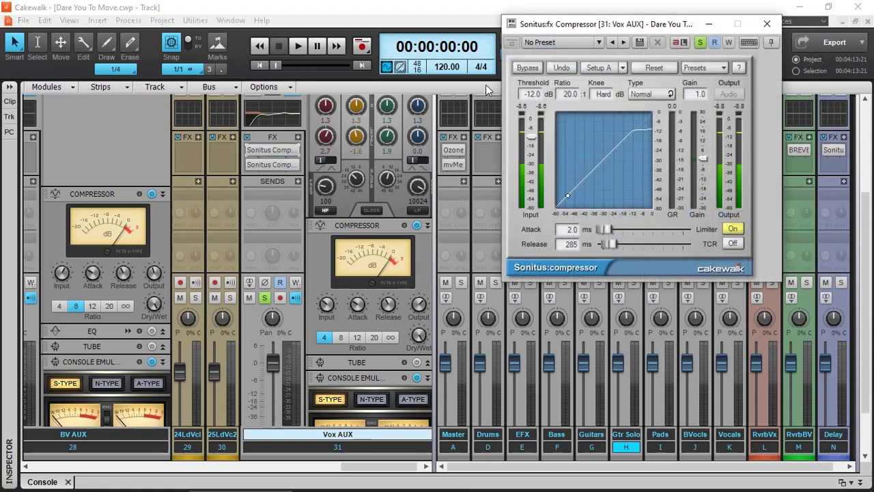
pyautogui.moveTo(675, 27); pyautogui.dragTo(547, 34)
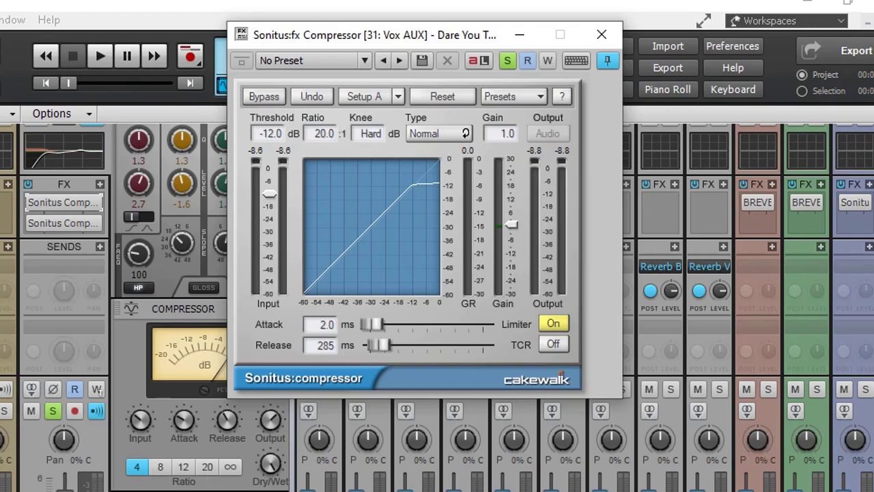
pyautogui.hotkey('alt', '1')
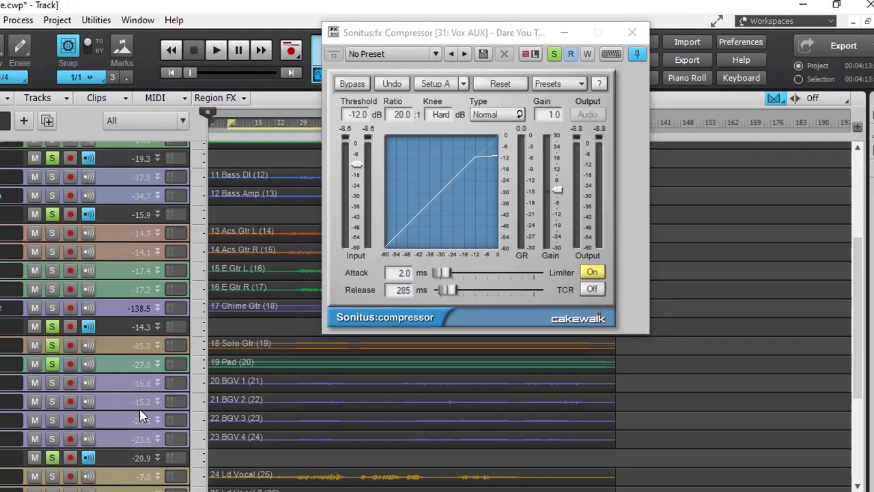
# Expand the 24 Ld Vocal track's controls so its waveform and the Vox AUX compressors show.
pyautogui.scroll(-3, 234, 361)
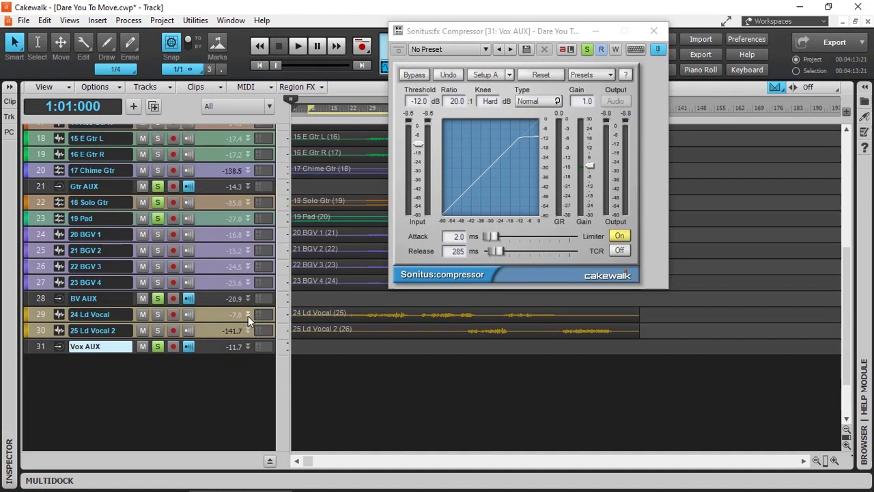
pyautogui.doubleClick(247, 314)
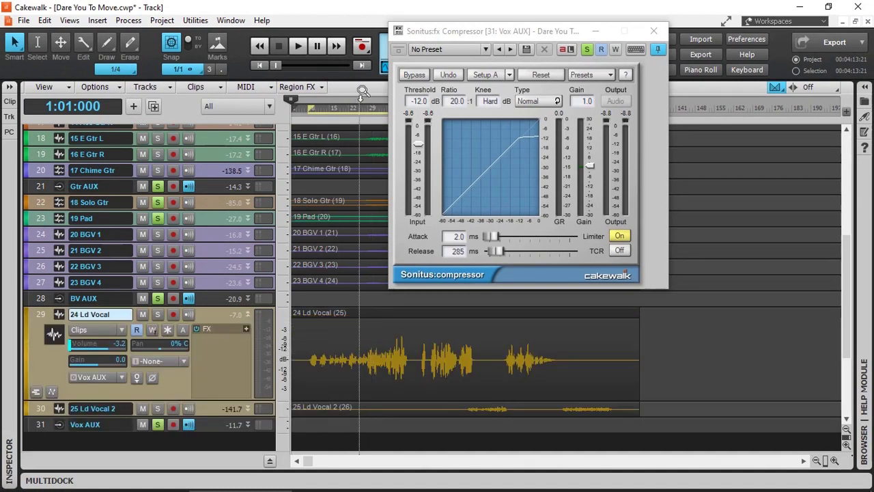
pyautogui.scroll(5, 360, 101)
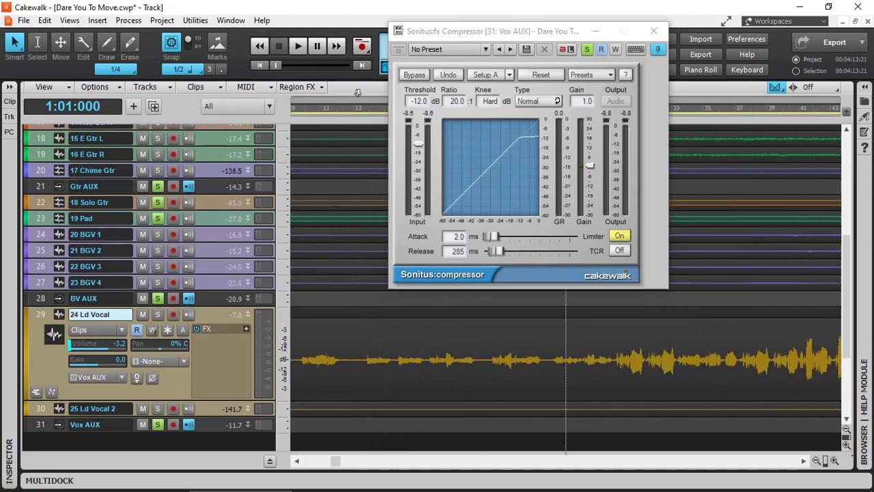
pyautogui.scroll(-3, 362, 107)
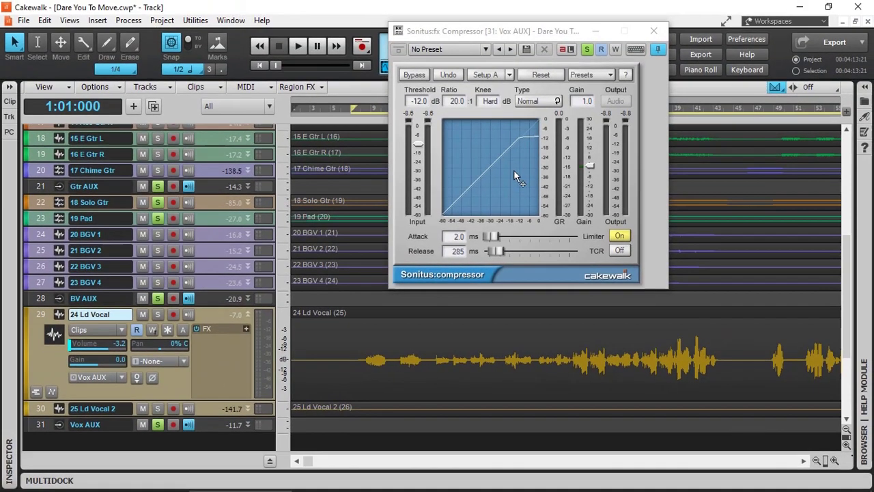
# Open the second Vox AUX Sonitus Compressor (8:1 ratio, 12 dB knee) beside the first.
pyautogui.click(247, 424)
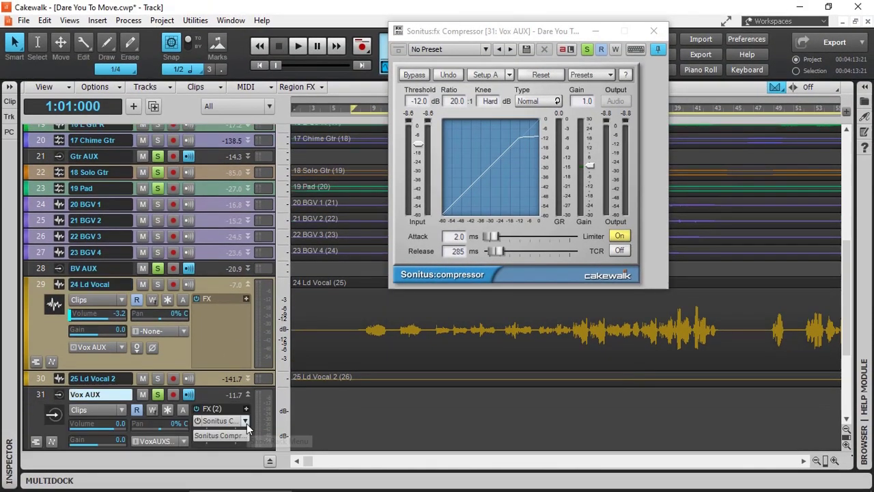
pyautogui.doubleClick(221, 435)
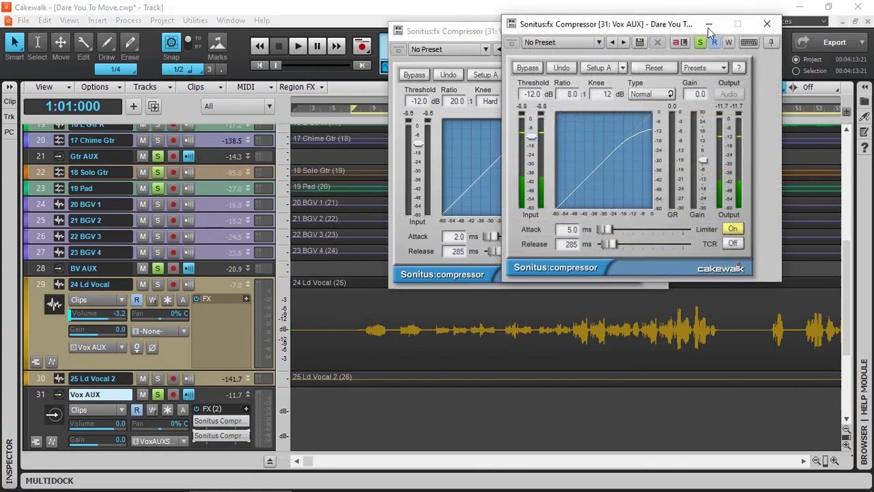
pyautogui.moveTo(654, 31); pyautogui.dragTo(217, 40)
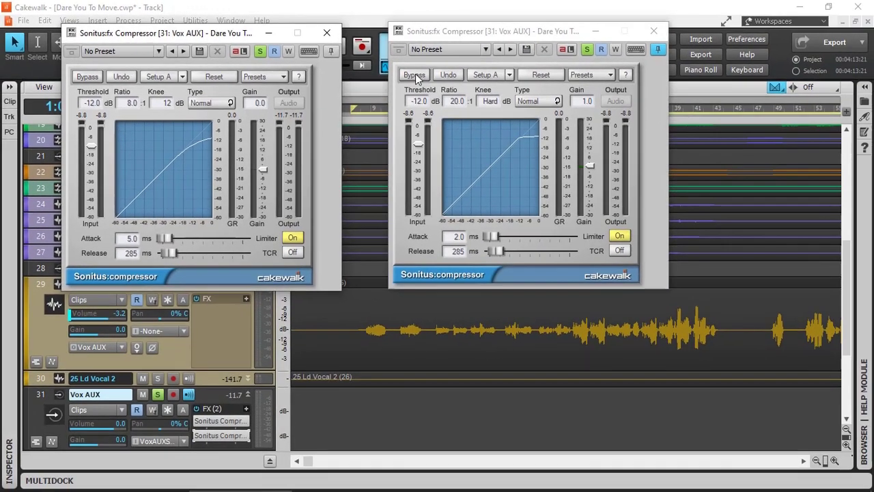
# Bypass the 20:1 and 8:1 compressors and play the vocal from a chosen ruler point.
pyautogui.click(588, 106)
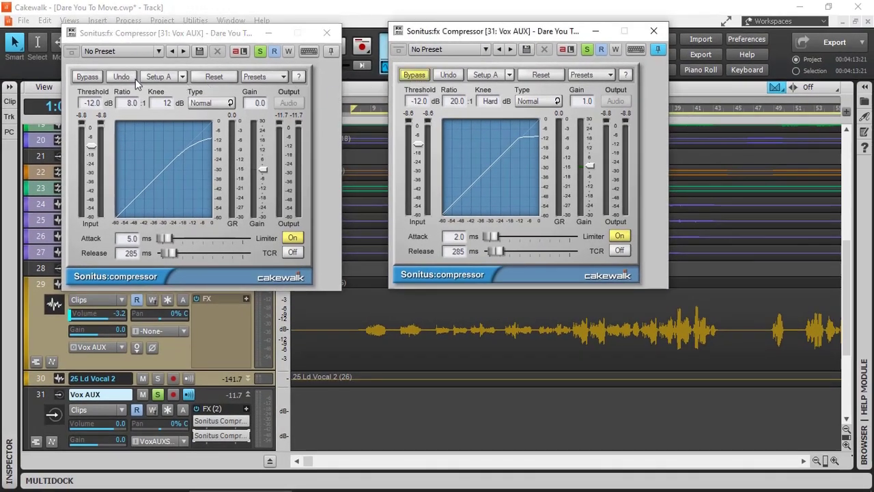
pyautogui.click(87, 77)
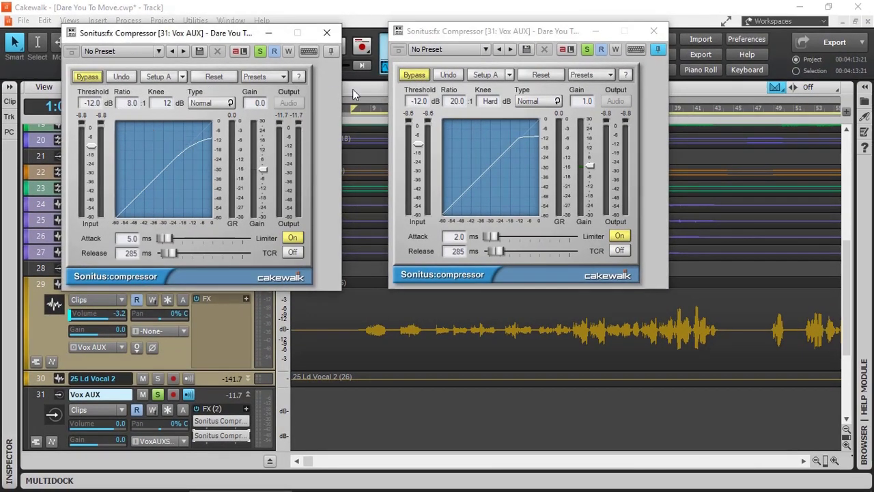
pyautogui.click(361, 111)
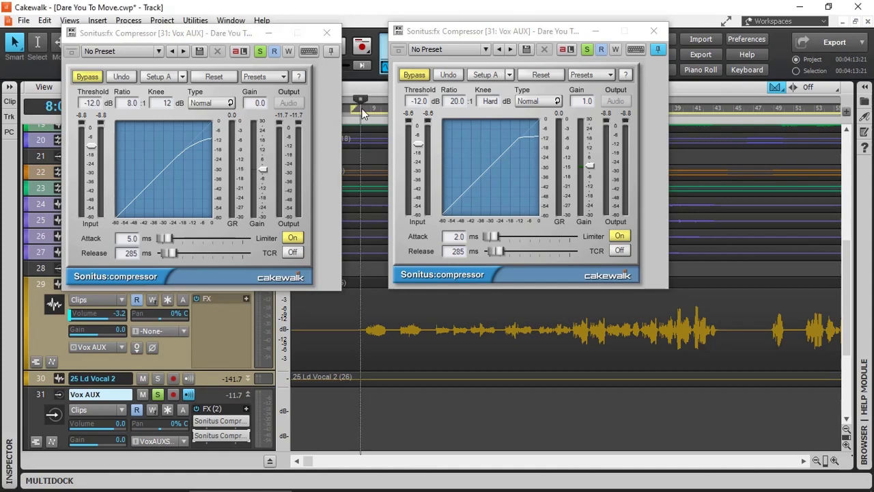
pyautogui.press('space')
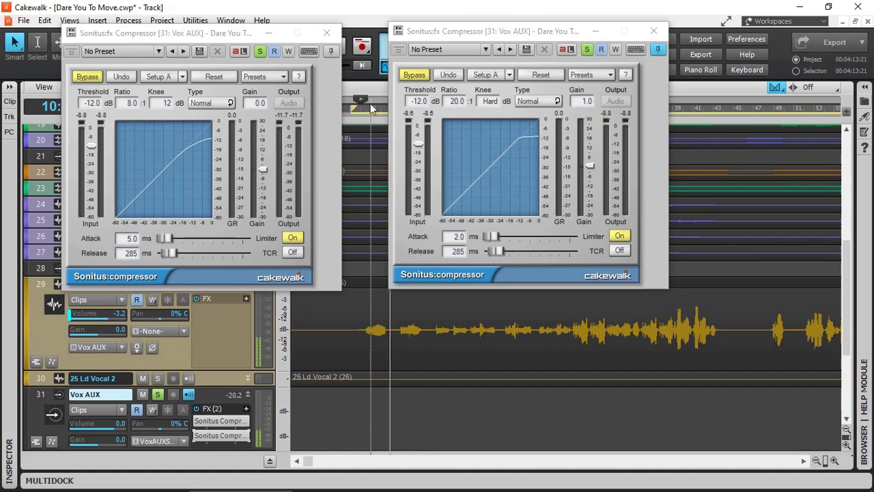
# Re-enable both compressors, stop, and replay the vocal with compression active.
pyautogui.click(87, 77)
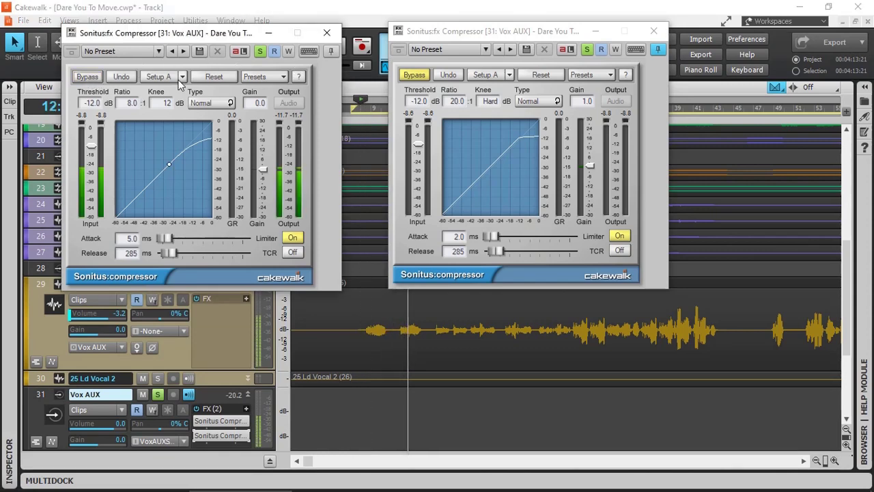
pyautogui.click(412, 76)
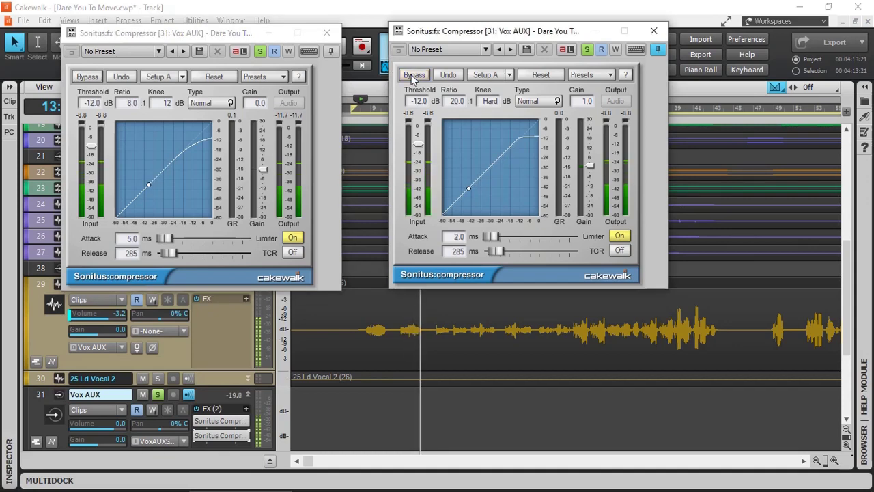
pyautogui.press('space')
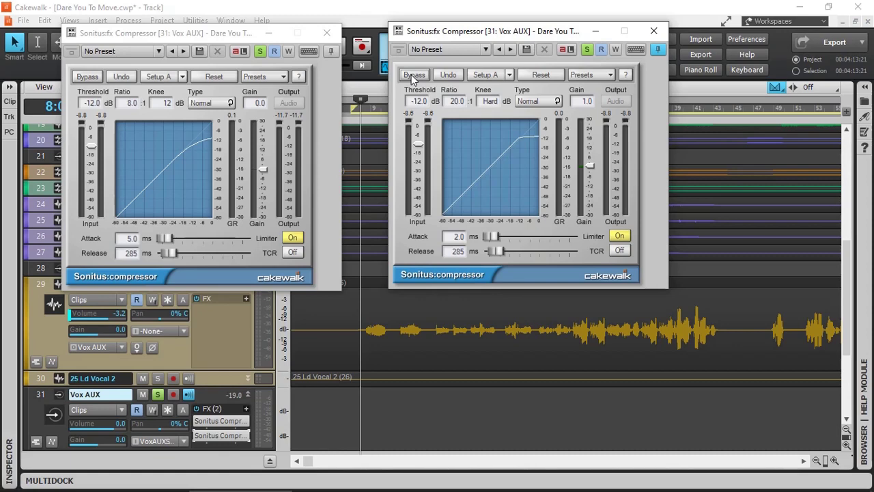
pyautogui.press('space')
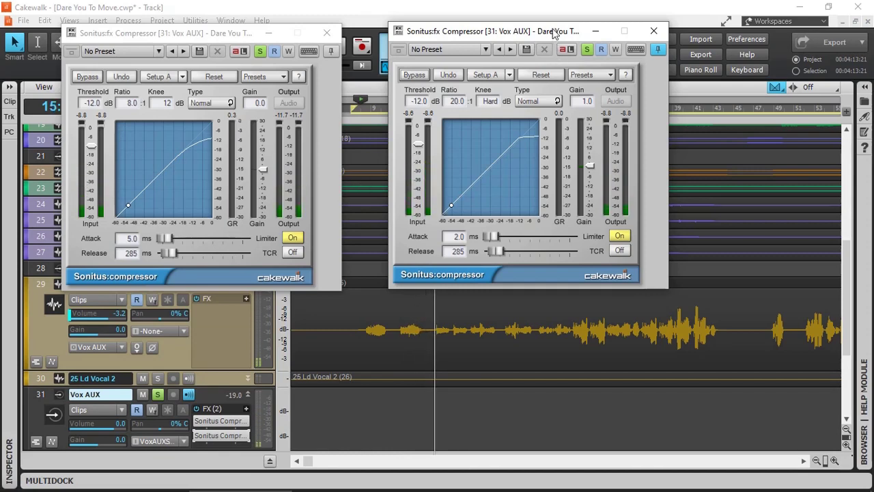
# Stop playback and move the 20:1 window left and the 8:1 window right.
pyautogui.moveTo(553, 32); pyautogui.dragTo(718, 26)
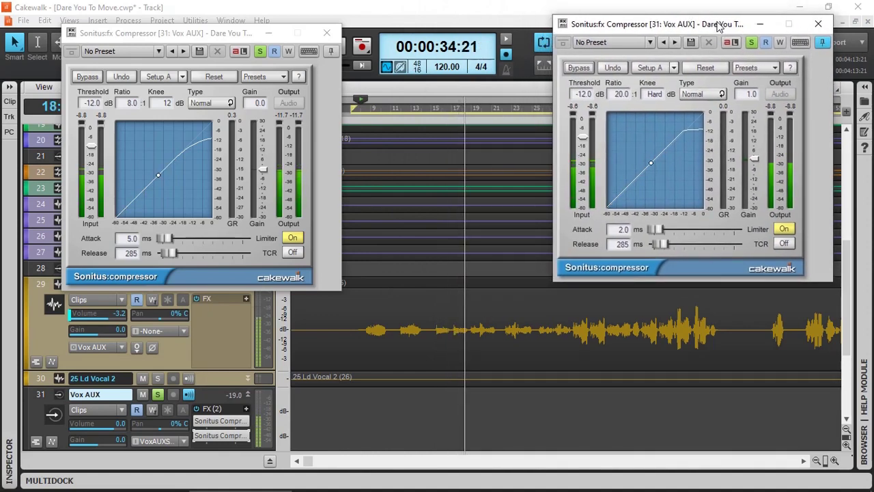
pyautogui.press('space')
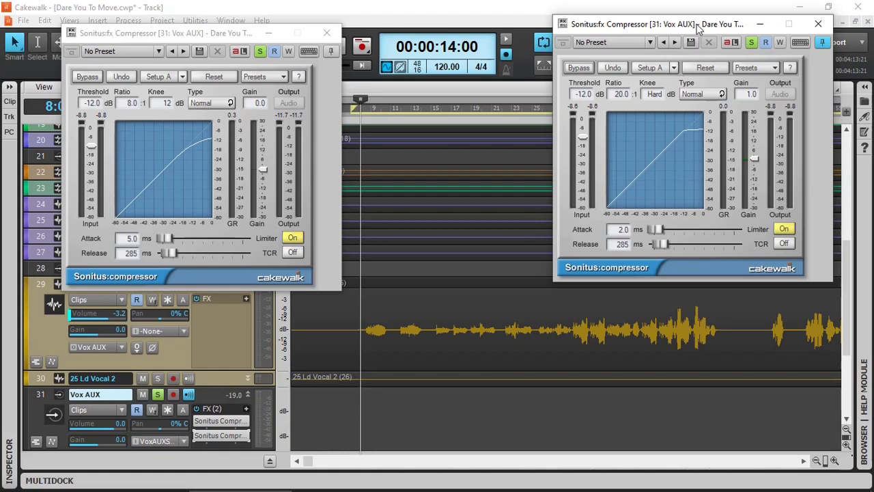
pyautogui.moveTo(697, 26); pyautogui.dragTo(549, 29)
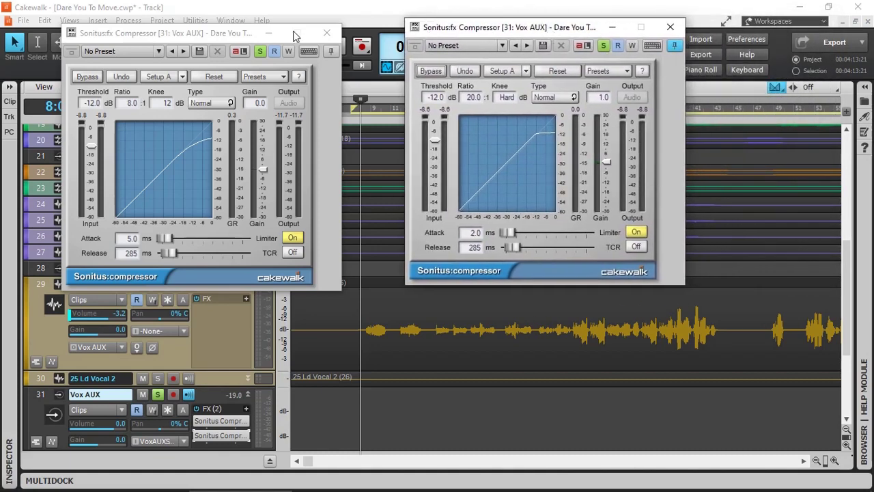
pyautogui.moveTo(185, 35); pyautogui.dragTo(680, 44)
# Place the 20:1 hard-knee compressor window on the left with the 8:1 window beside it.
pyautogui.click(520, 30)
pyautogui.moveTo(520, 31); pyautogui.dragTo(157, 23)
pyautogui.click(659, 43)
pyautogui.moveTo(659, 42); pyautogui.dragTo(480, 25)
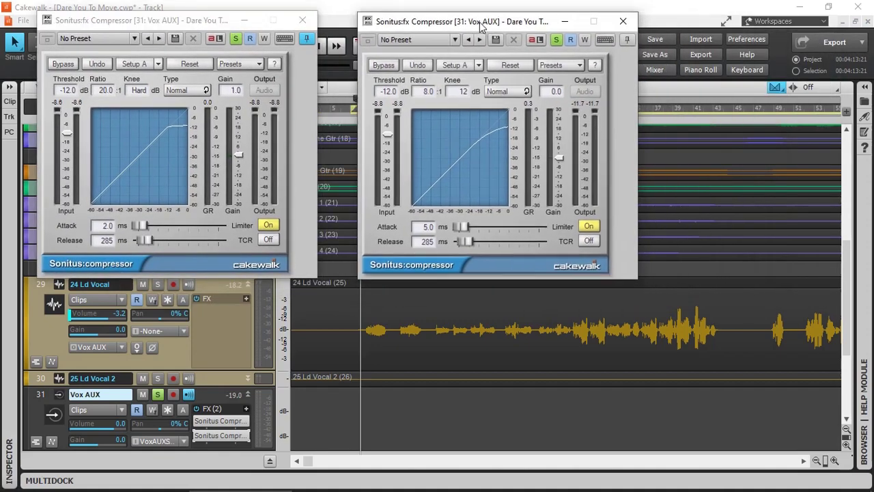
# Play the vocal from near bar 37 through both compressors, then stop.
pyautogui.click(647, 110)
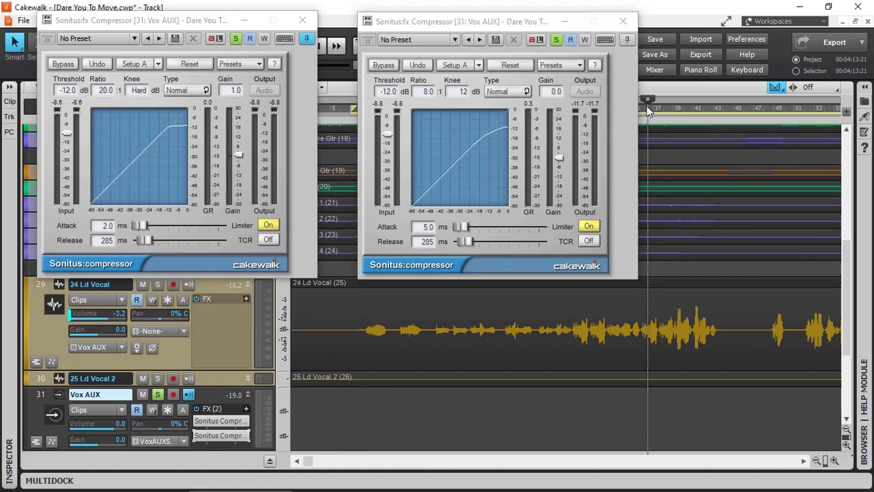
pyautogui.press('space')
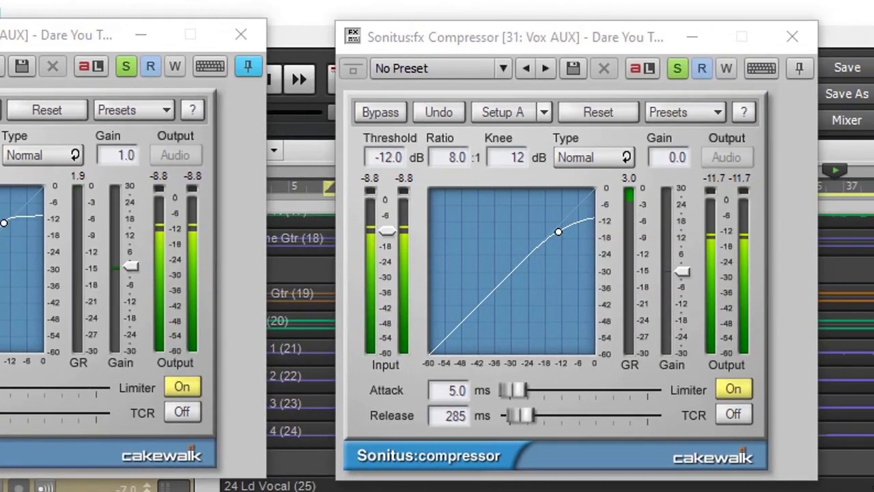
pyautogui.press('space')
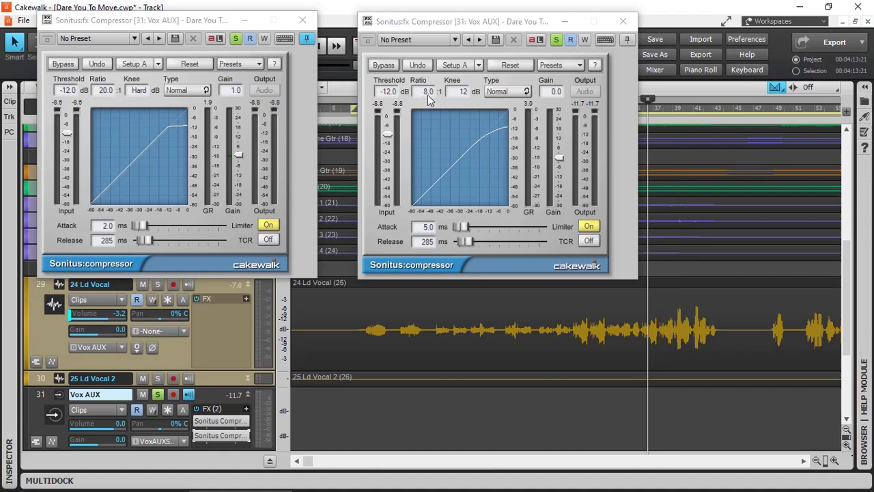
# Bypass the 8:1 and 20:1 compressors, play the passage uncompressed, then re-enable both.
pyautogui.click(393, 65)
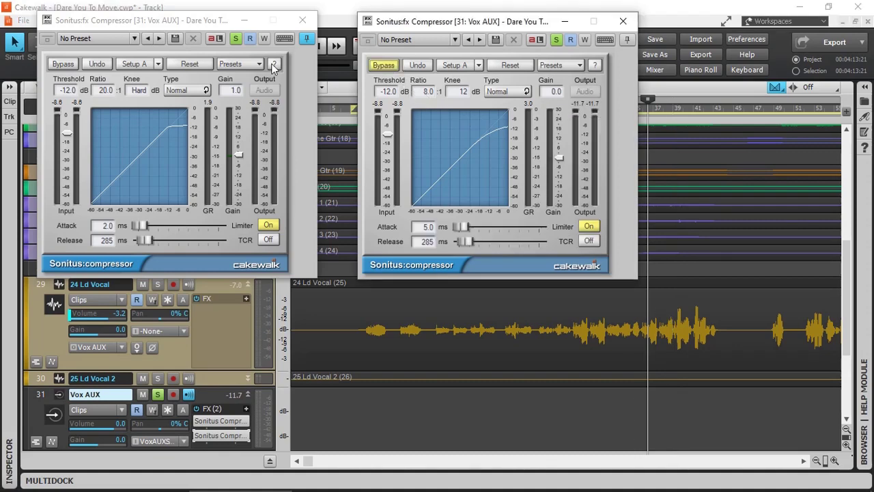
pyautogui.click(63, 64)
pyautogui.press('space')
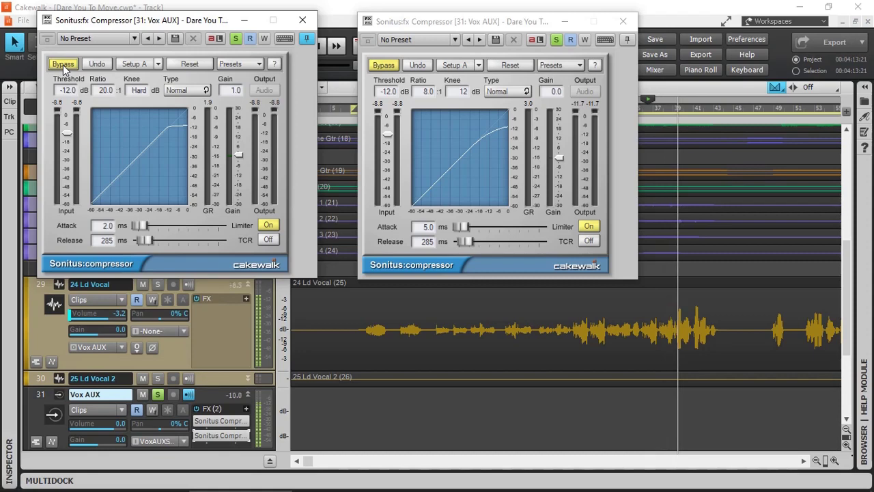
pyautogui.press('space')
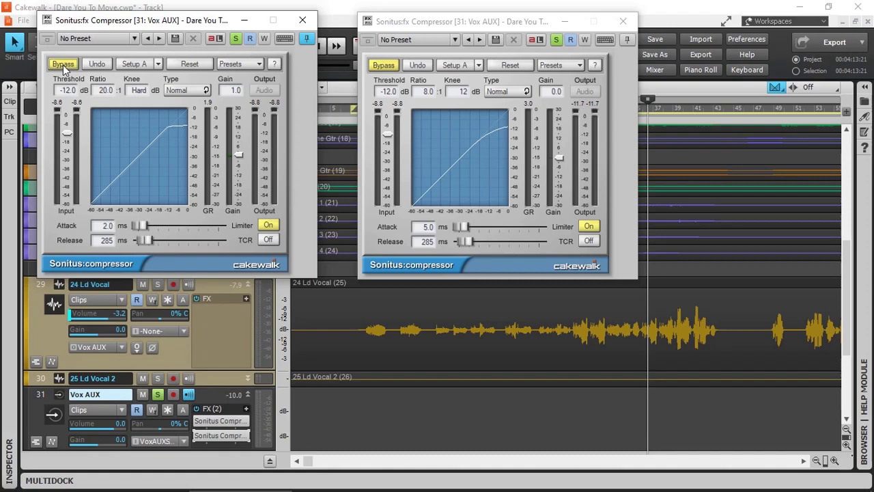
pyautogui.click(63, 66)
pyautogui.click(383, 65)
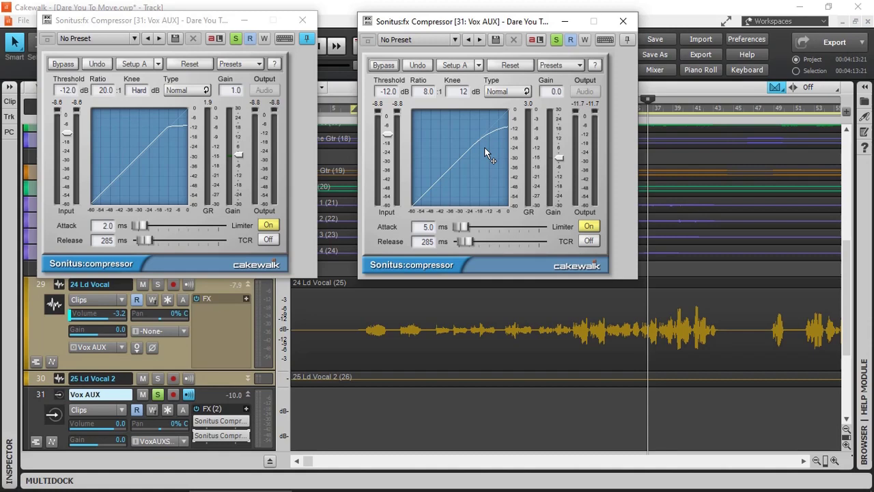
pyautogui.press('space')
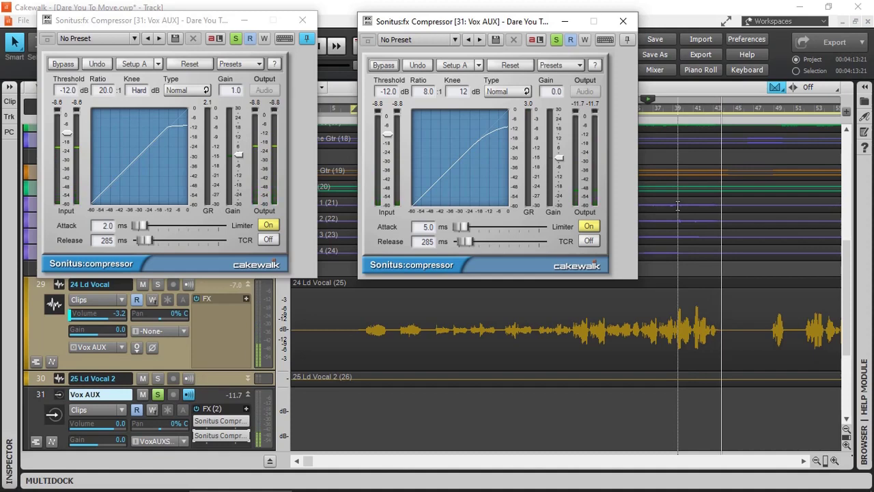
pyautogui.press('space')
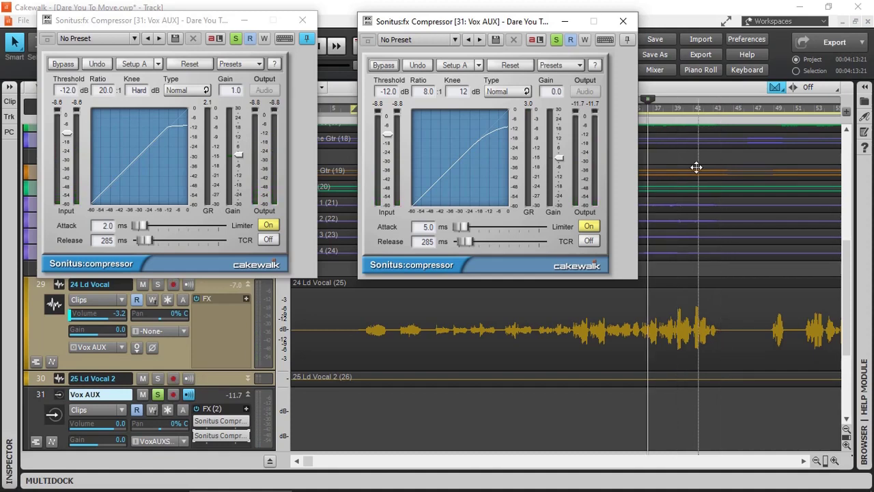